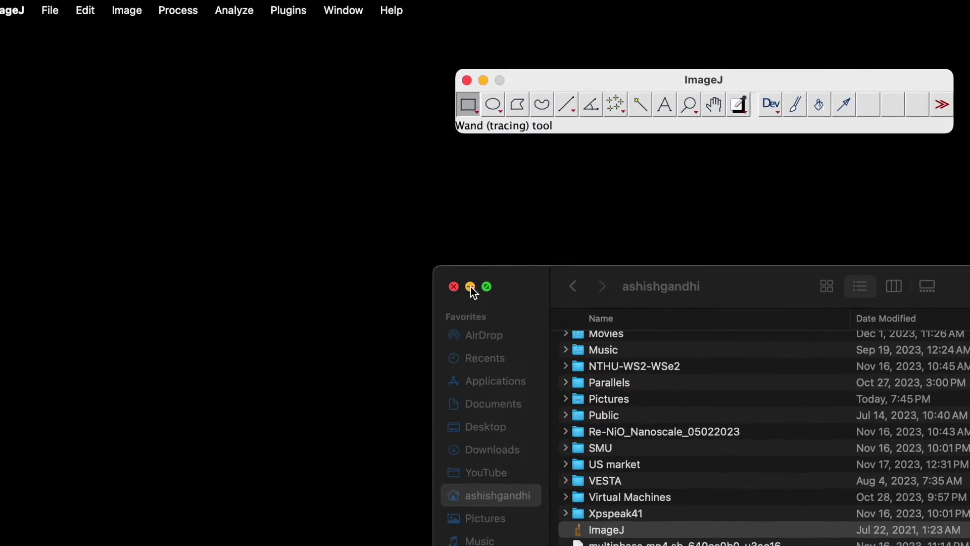
- Minimize Finder and open TEM.png from the Pictures folder
{"action": "left_click", "coordinate": [471, 287]}
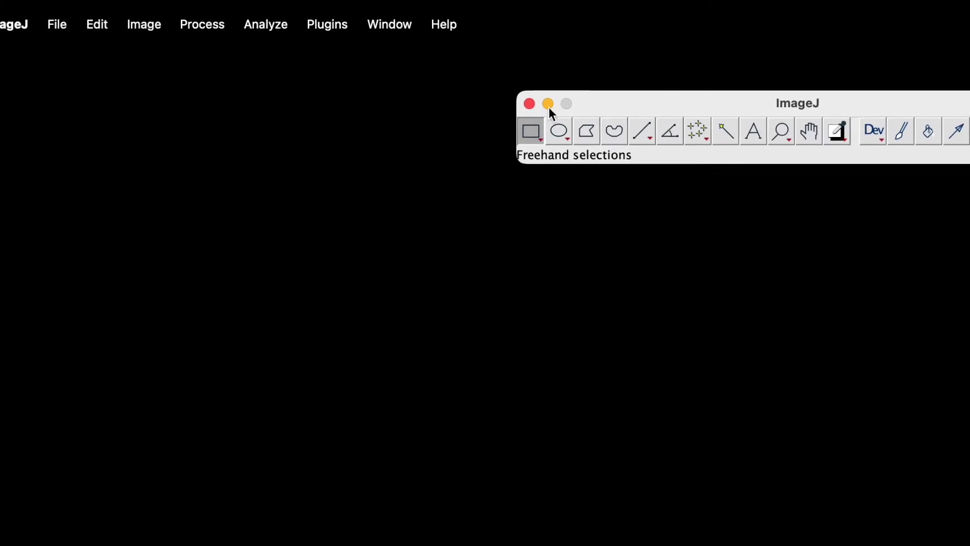
{"action": "left_click", "coordinate": [47, 23]}
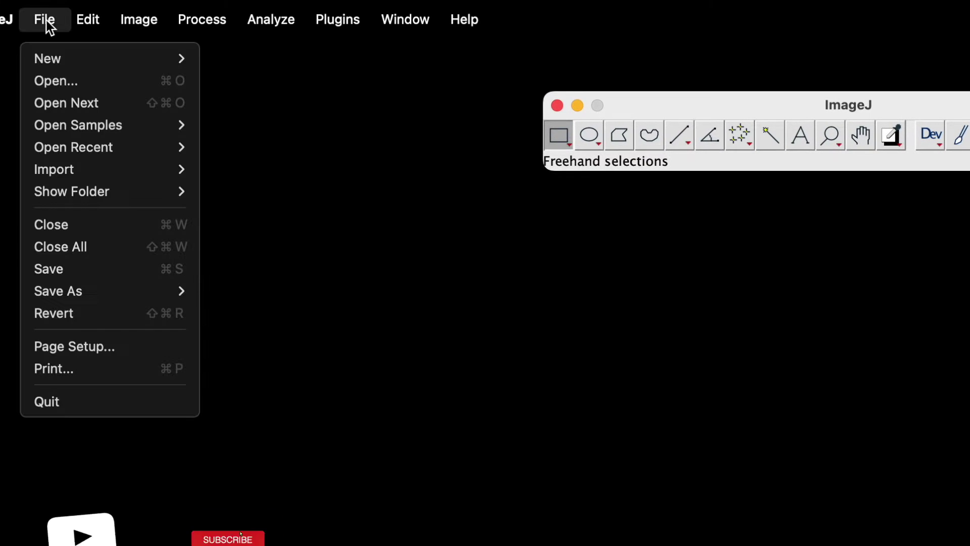
{"action": "left_click", "coordinate": [69, 83]}
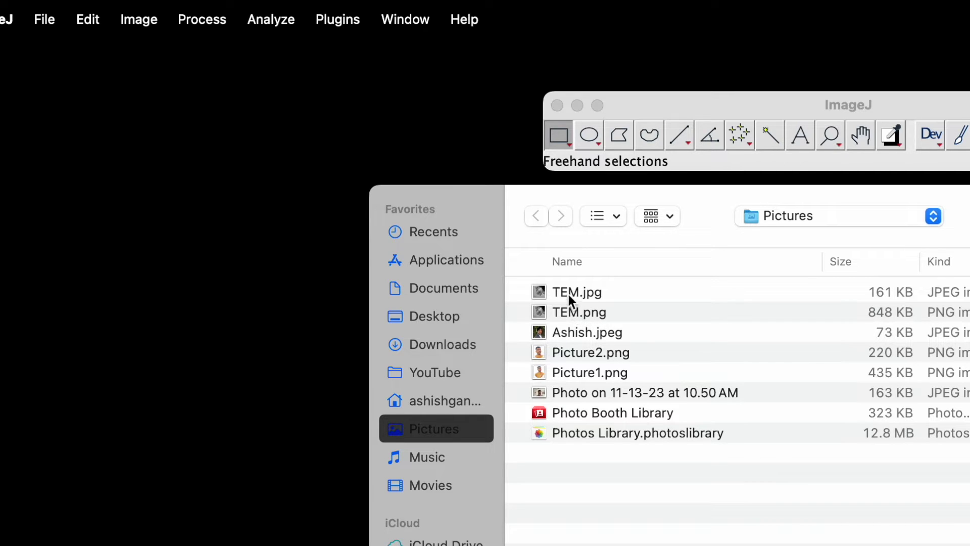
{"action": "left_click", "coordinate": [592, 315]}
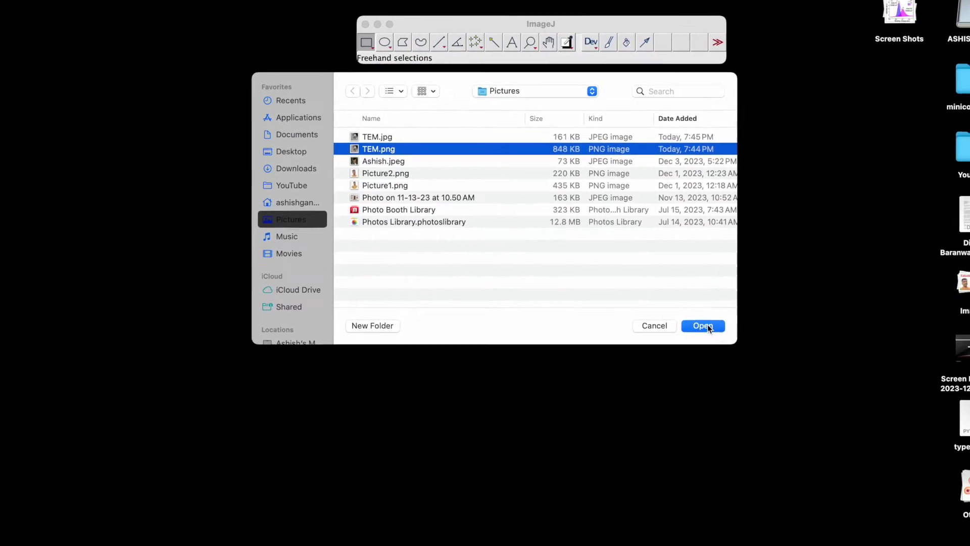
{"action": "left_click", "coordinate": [706, 328]}
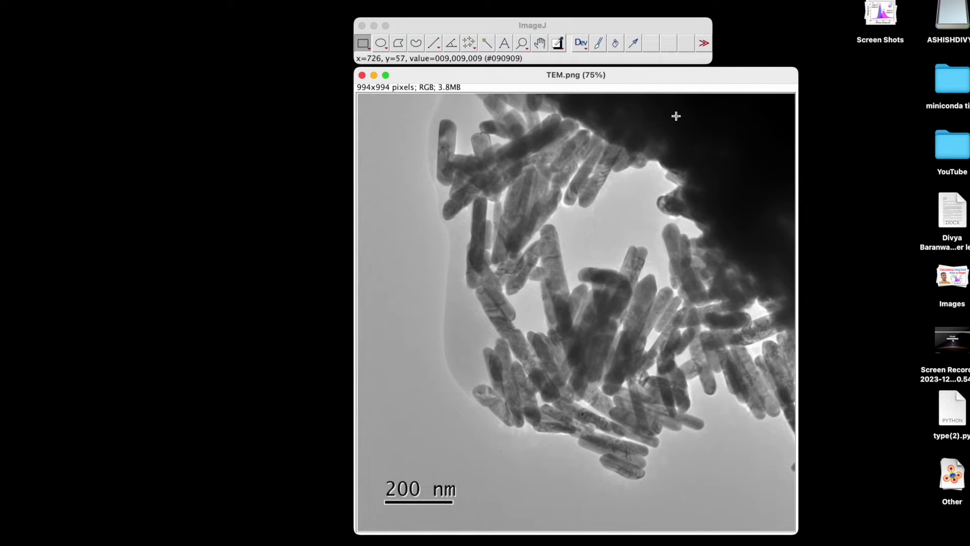
- Drag the TEM.png window to the left and pick the magnifying glass
{"action": "left_click_drag", "start_coordinate": [660, 81], "coordinate": [537, 95]}
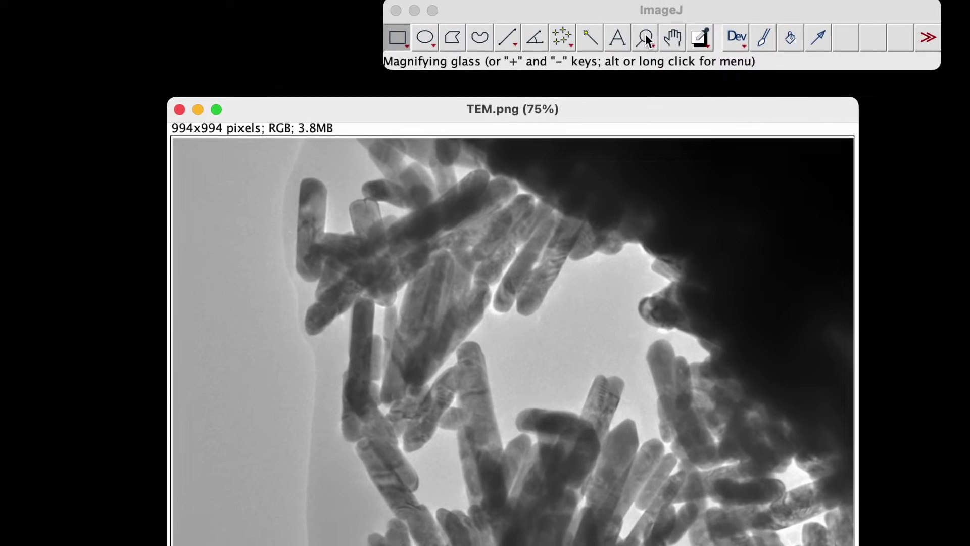
{"action": "left_click", "coordinate": [639, 36]}
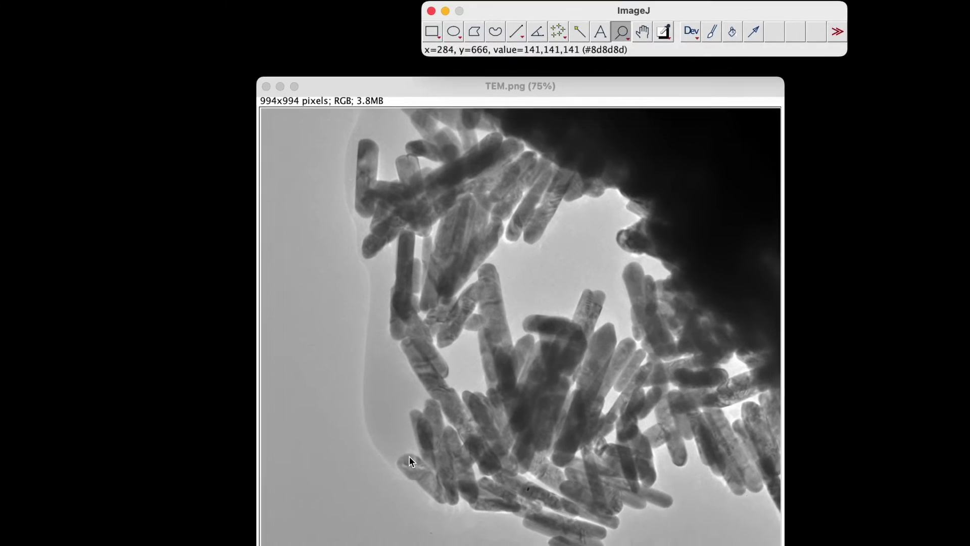
- Zoom to 400% on the scale bar and pan until the full 200 nm bar shows
{"action": "left_click", "coordinate": [353, 480]}
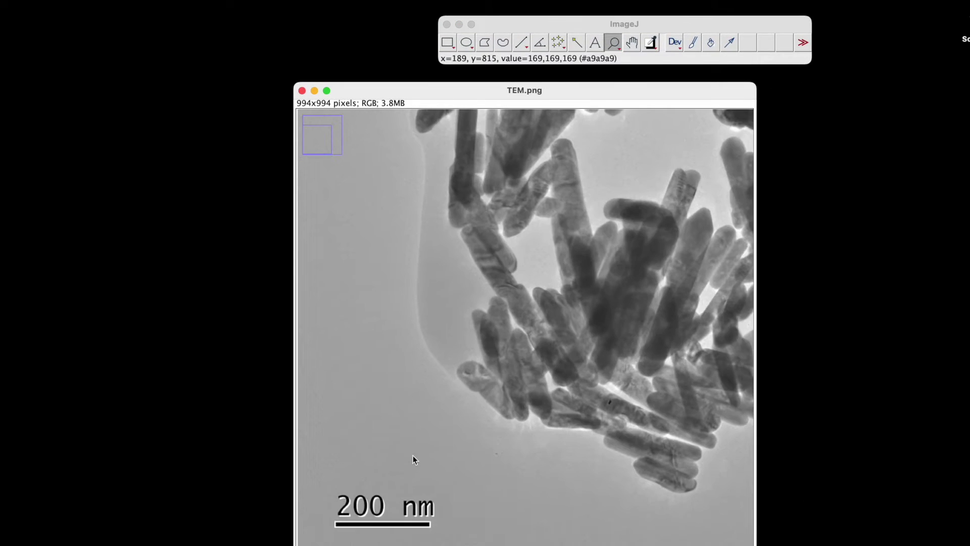
{"action": "left_click", "coordinate": [374, 523]}
{"action": "left_click", "coordinate": [411, 505]}
{"action": "left_click", "coordinate": [448, 496]}
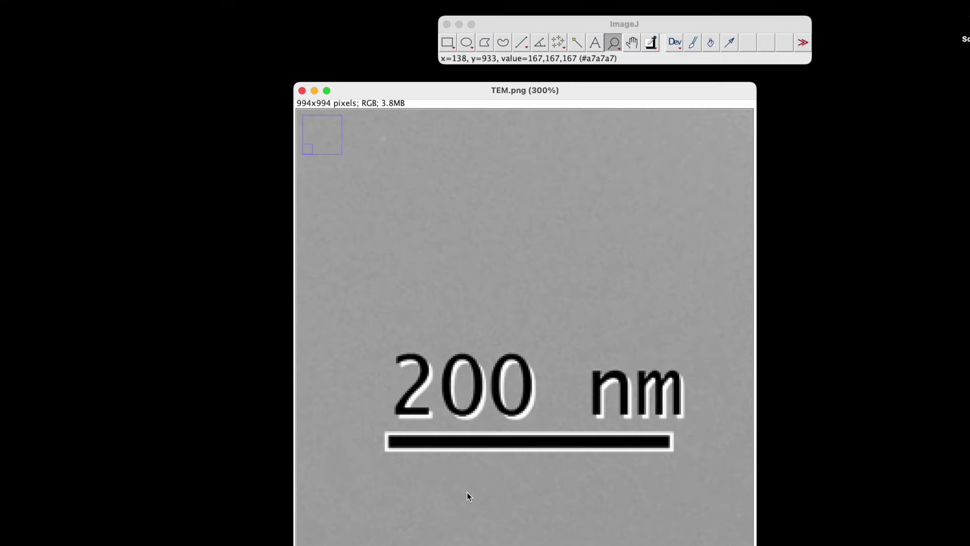
{"action": "left_click", "coordinate": [571, 447]}
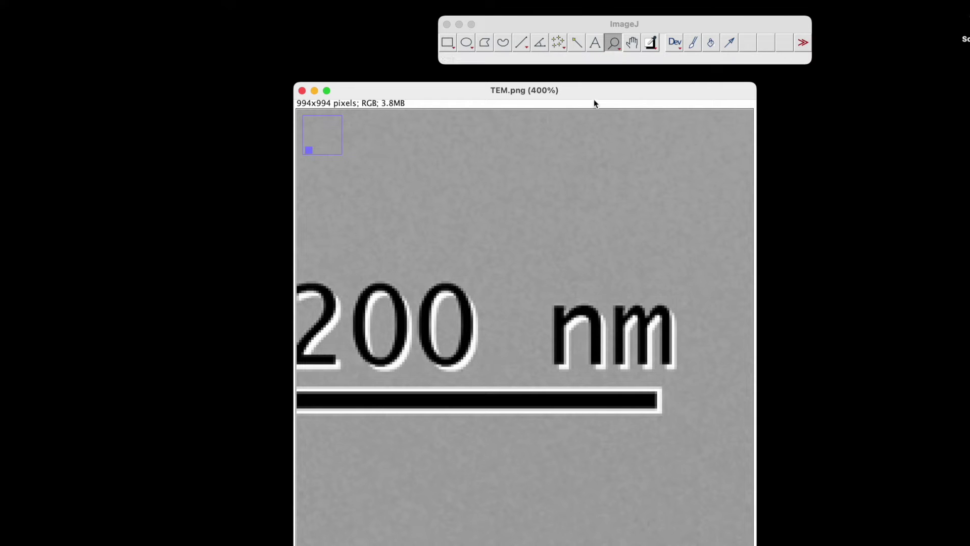
{"action": "left_click", "coordinate": [633, 44]}
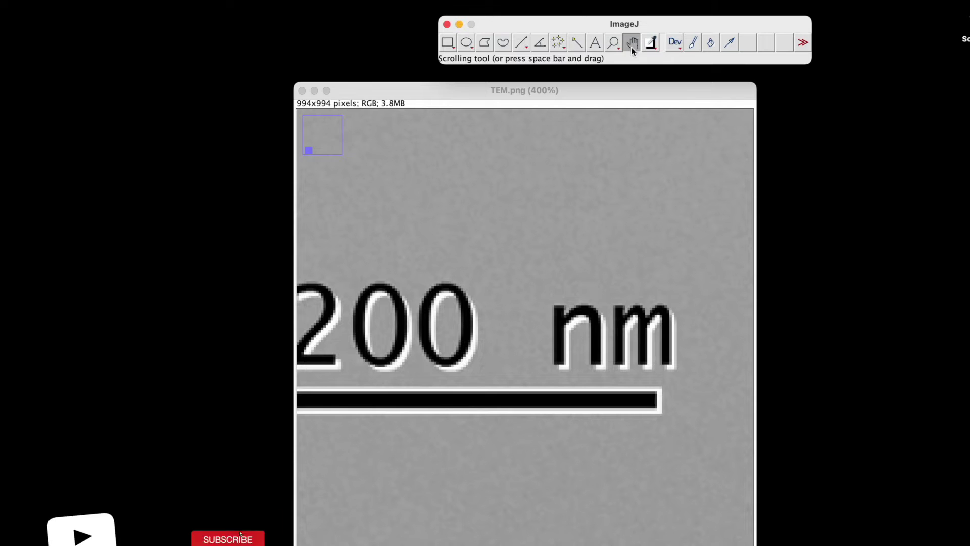
{"action": "left_click", "coordinate": [485, 356]}
{"action": "left_click_drag", "start_coordinate": [485, 350], "coordinate": [528, 353]}
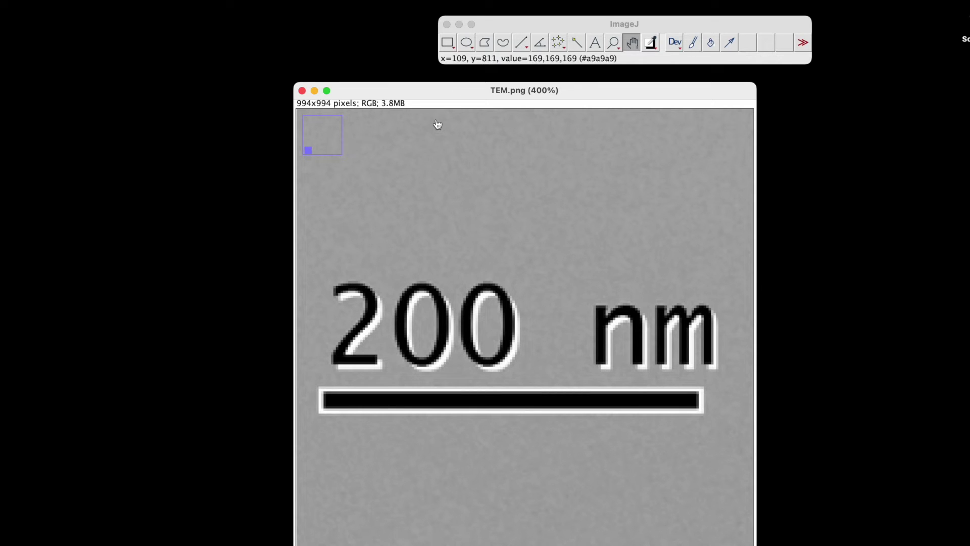
- Draw a 153-pixel straight line along the full length of the scale bar
{"action": "left_click", "coordinate": [524, 44]}
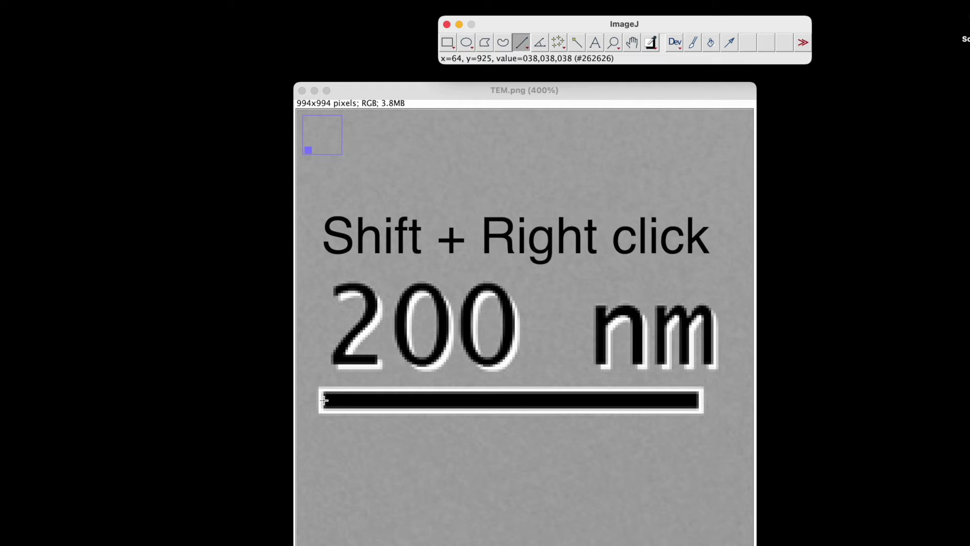
{"action": "right_click", "coordinate": [324, 401], "text": "shift"}
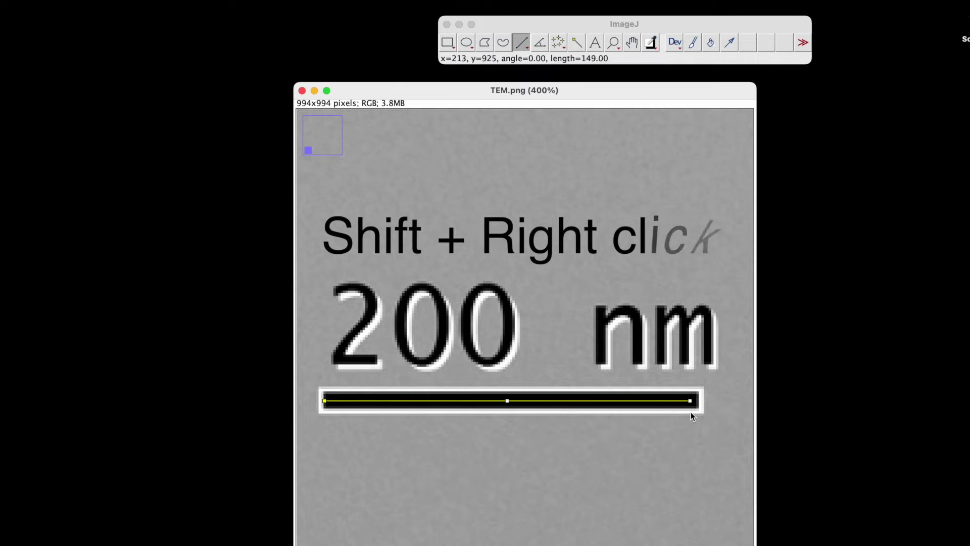
{"action": "left_click_drag", "start_coordinate": [691, 413], "coordinate": [700, 413]}
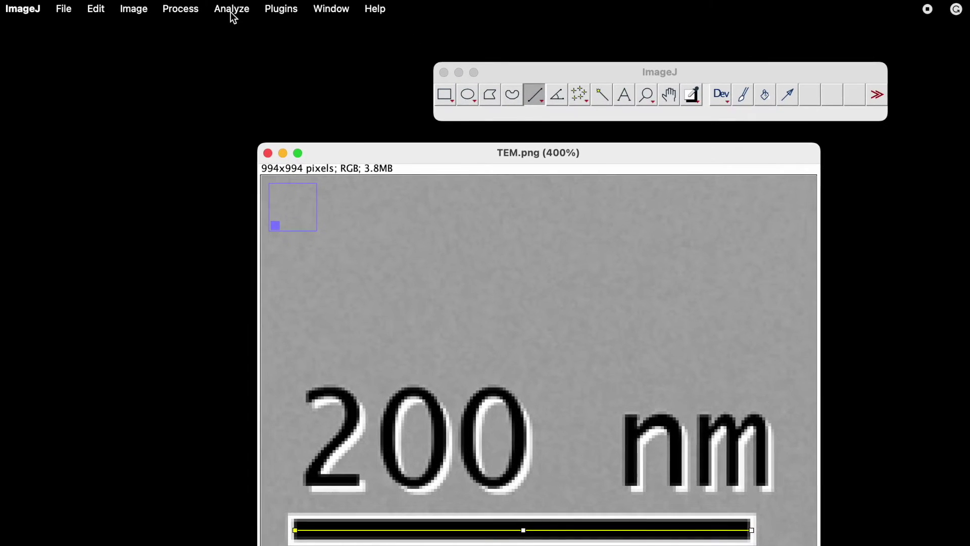
{"action": "left_click", "coordinate": [233, 10]}
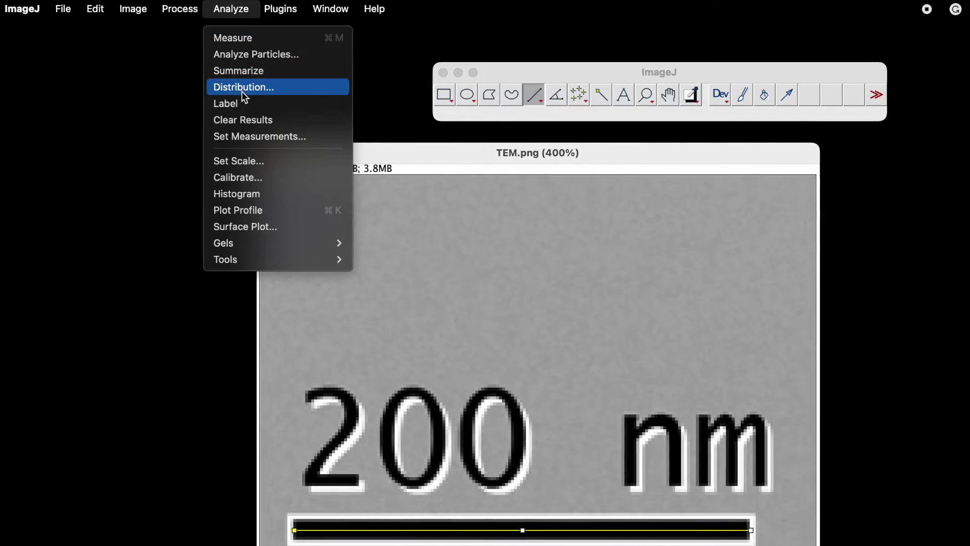
- Set the scale with known distance 200 and unit nm, giving 0.765 pixels/nm
{"action": "left_click", "coordinate": [251, 162]}
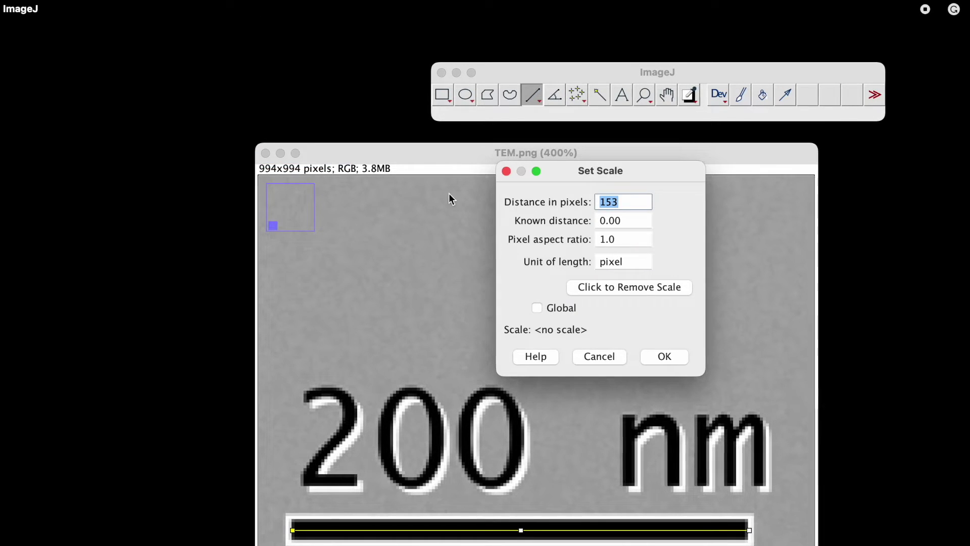
{"action": "left_click_drag", "start_coordinate": [555, 168], "coordinate": [521, 197]}
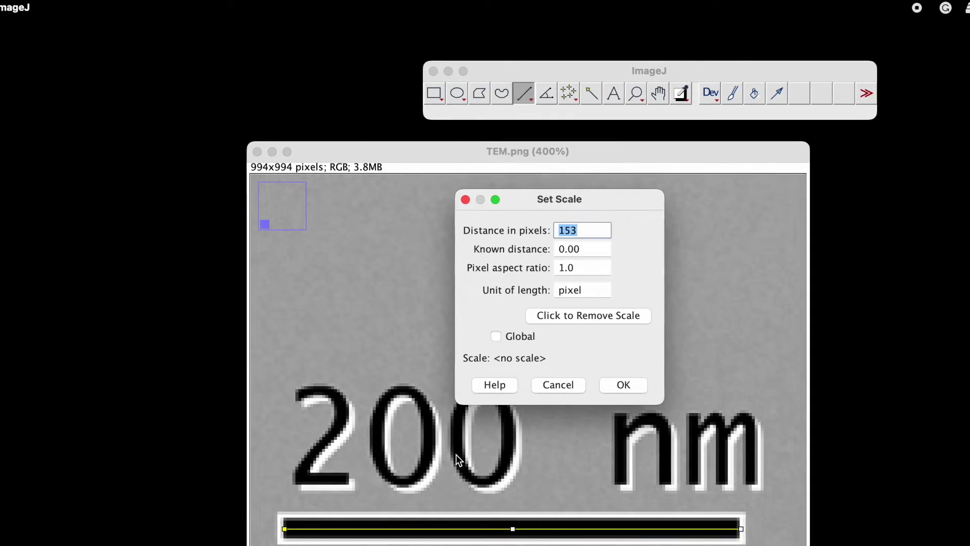
{"action": "left_click", "coordinate": [589, 249]}
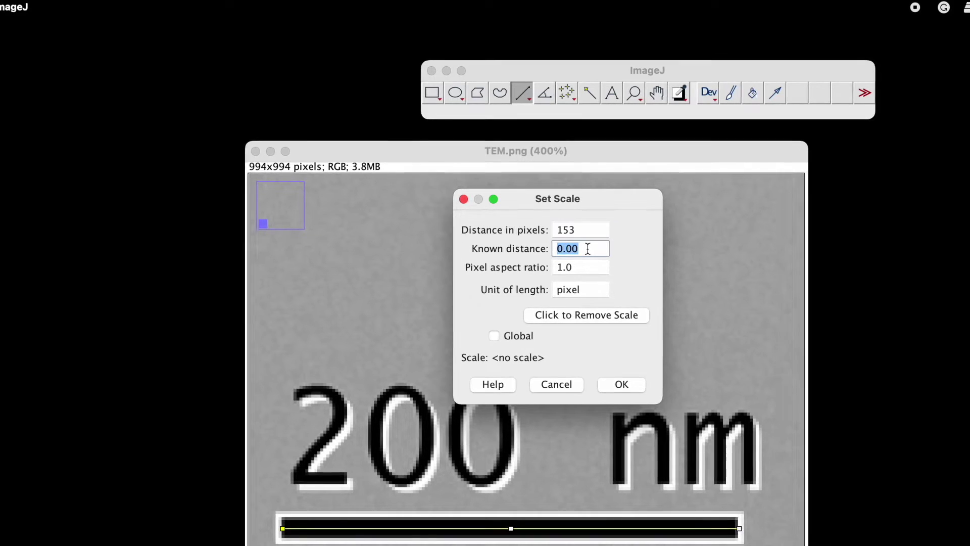
{"action": "type", "text": "200"}
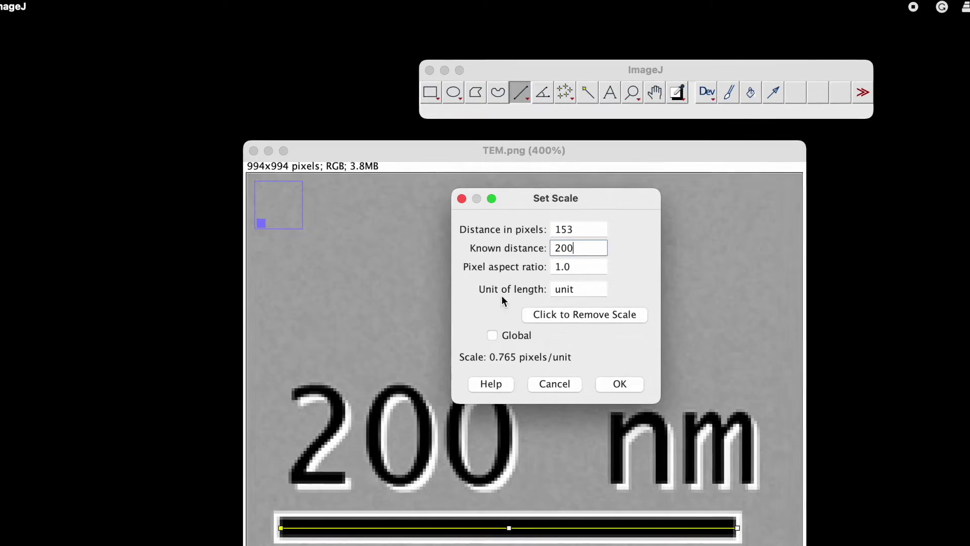
{"action": "double_click", "coordinate": [580, 288]}
{"action": "type", "text": "nm"}
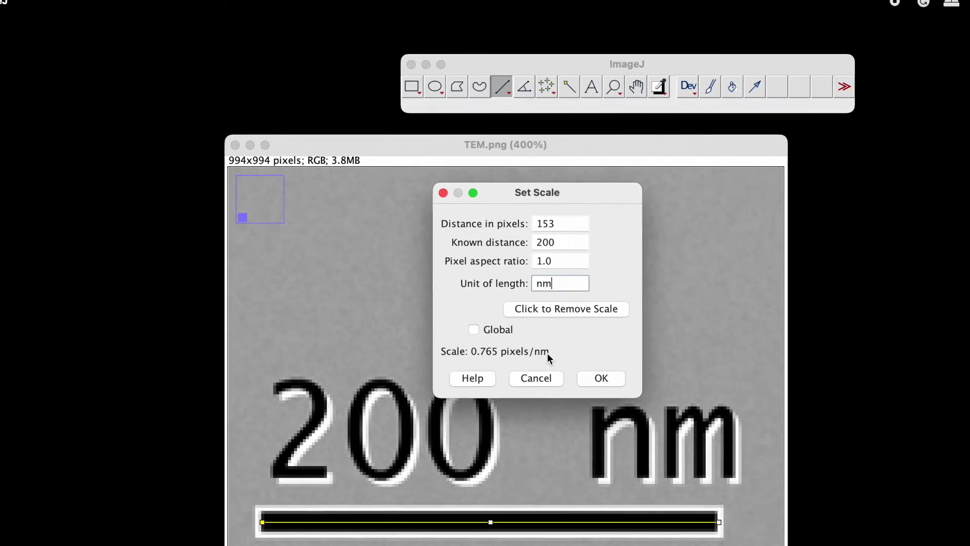
{"action": "left_click", "coordinate": [600, 378]}
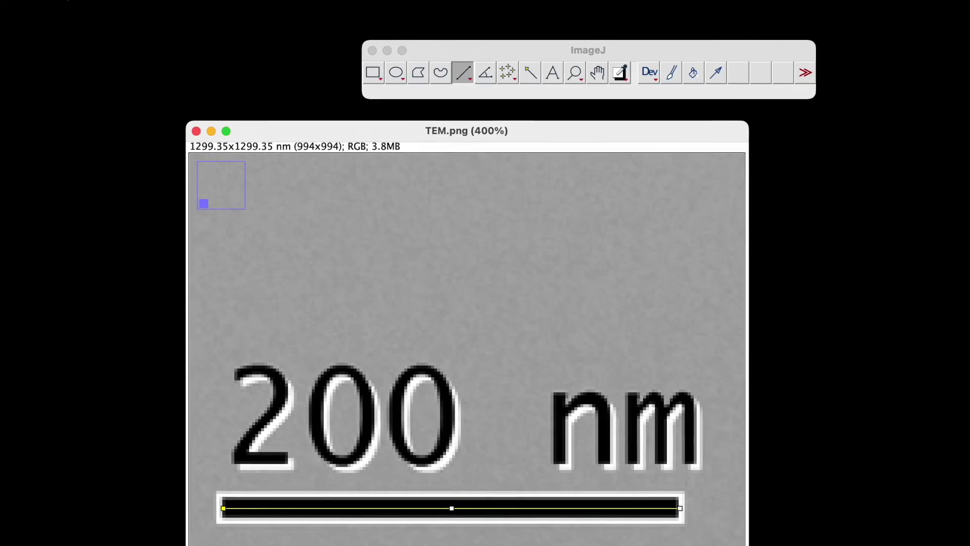
{"action": "left_click", "coordinate": [67, 1]}
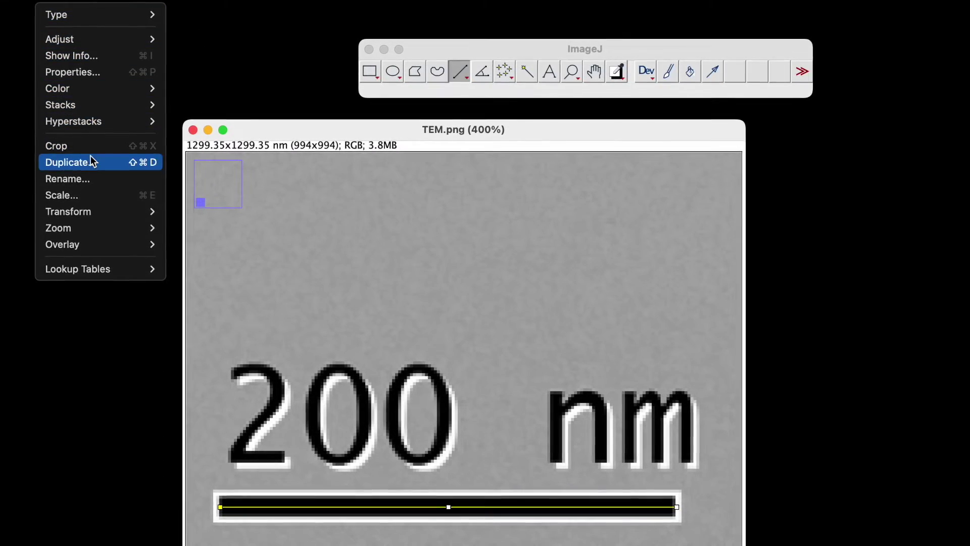
- Fit the whole image back in the window, then zoom to 150% over the rods
{"action": "mouse_move", "coordinate": [88, 225]}
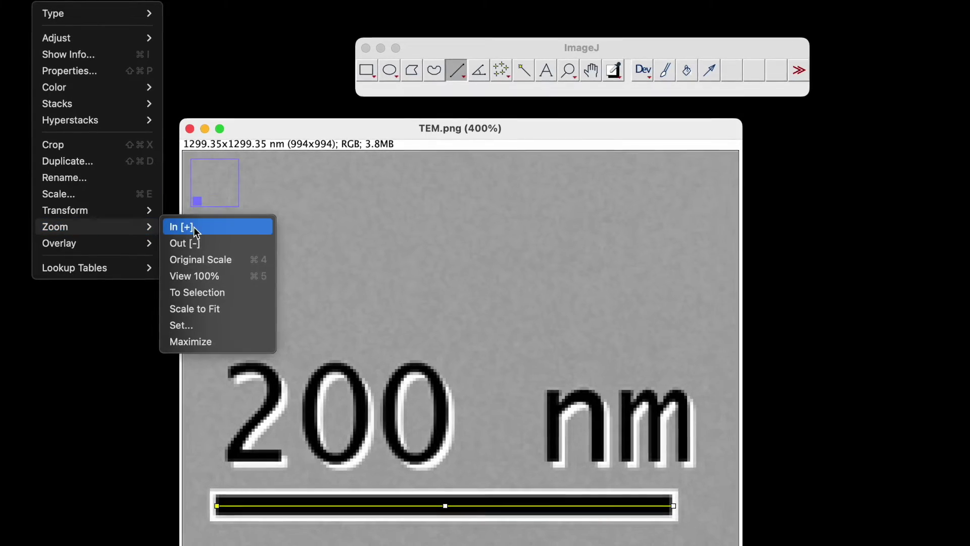
{"action": "left_click", "coordinate": [212, 310]}
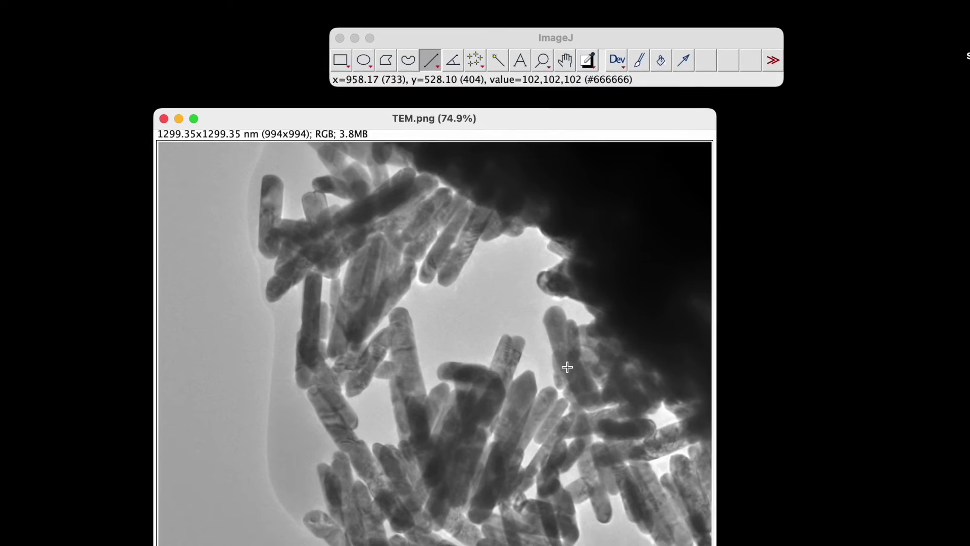
{"action": "left_click", "coordinate": [541, 59]}
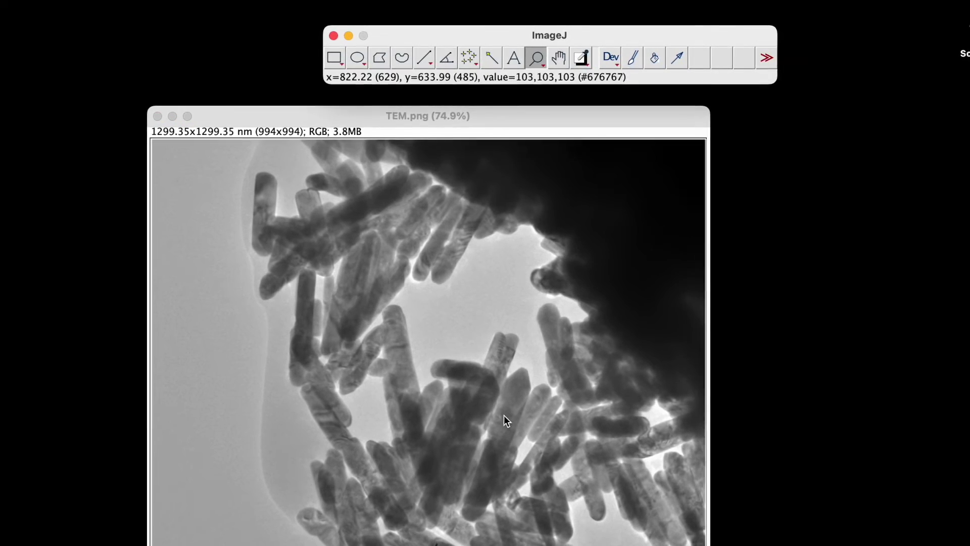
{"action": "left_click", "coordinate": [527, 487]}
{"action": "left_click", "coordinate": [536, 492]}
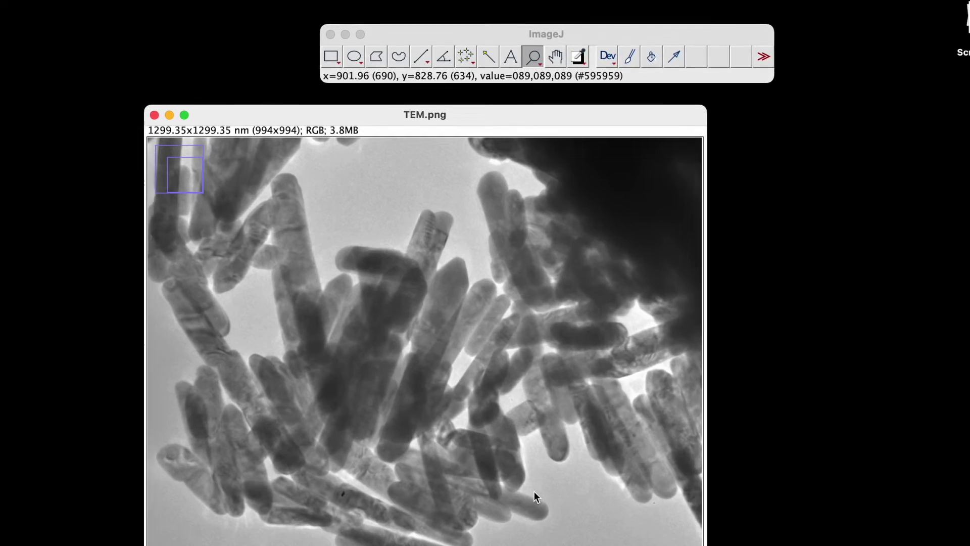
{"action": "left_click", "coordinate": [483, 403]}
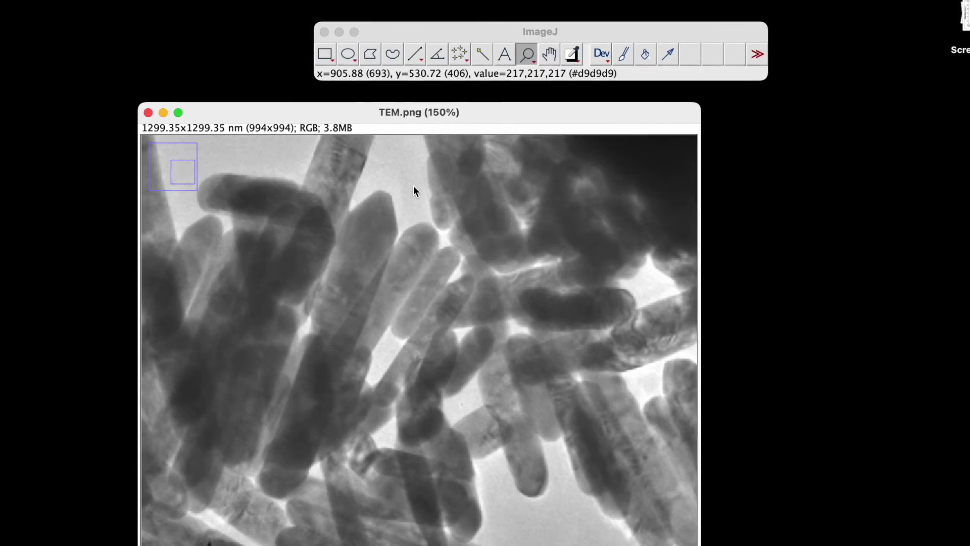
{"action": "left_click", "coordinate": [414, 52]}
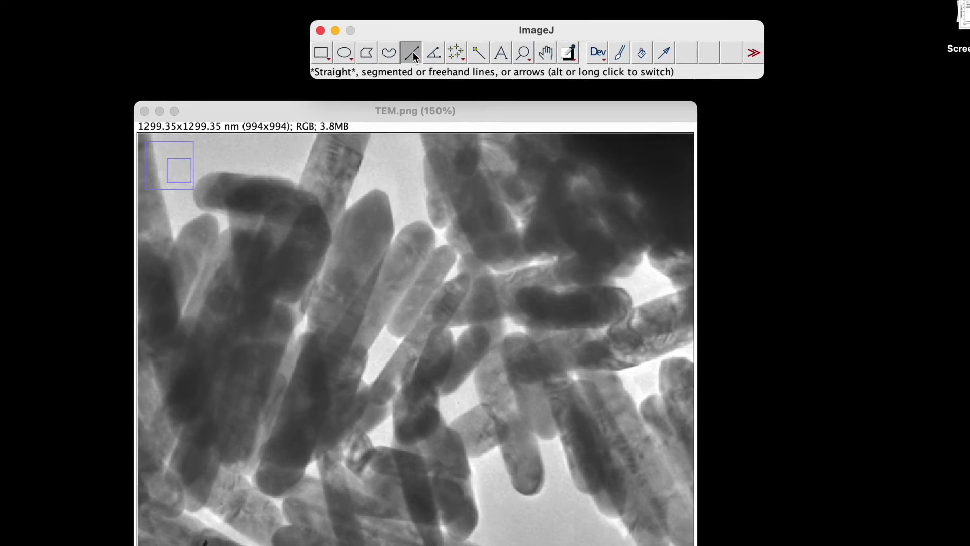
- Draw a line across a rod near the bottom, stamp it, and measure it at 41.543 nm
{"action": "left_click", "coordinate": [506, 464]}
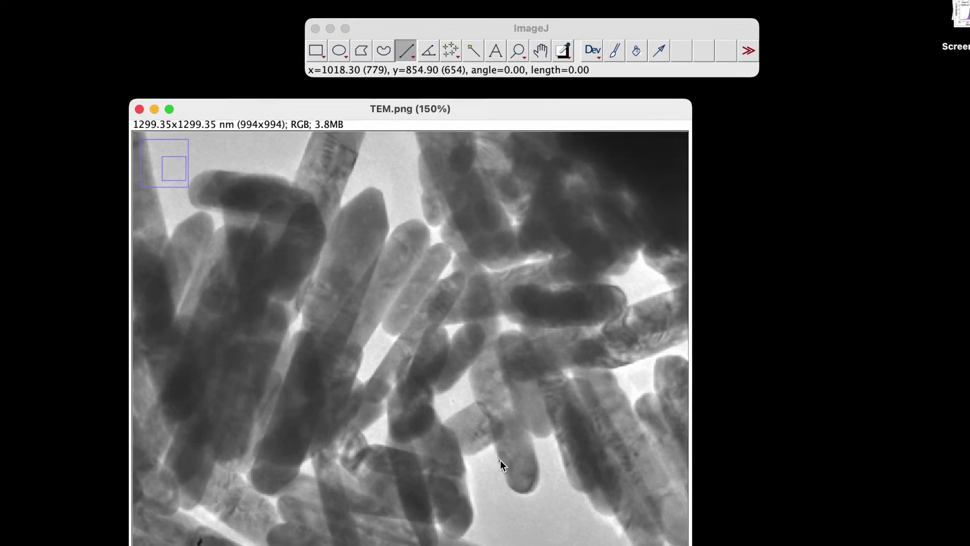
{"action": "left_click_drag", "start_coordinate": [500, 459], "coordinate": [534, 455]}
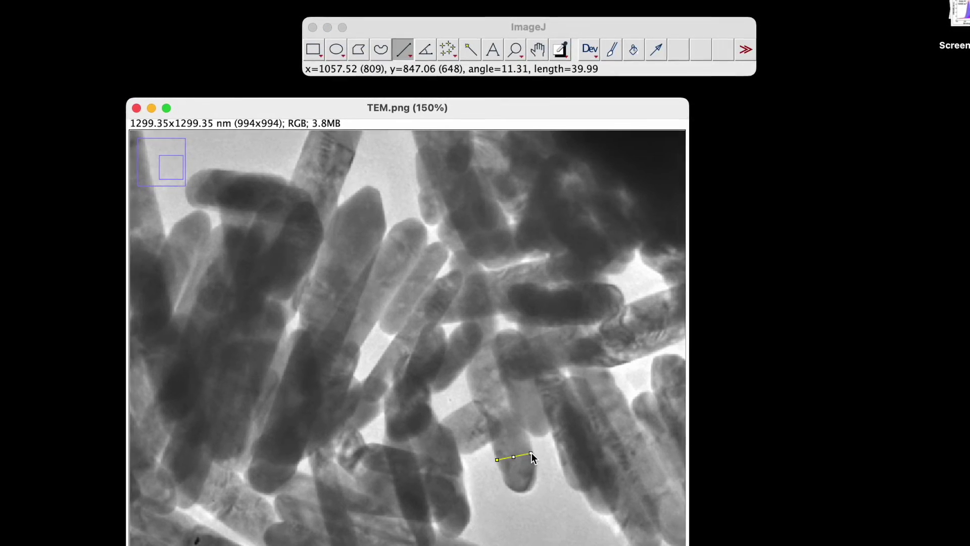
{"action": "left_click_drag", "start_coordinate": [531, 453], "coordinate": [532, 452]}
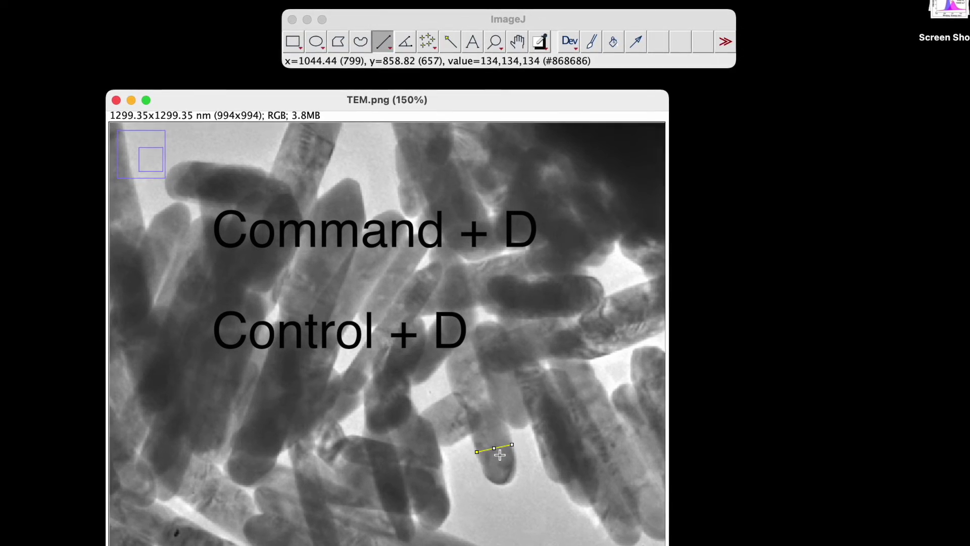
{"action": "key", "text": "super+d"}
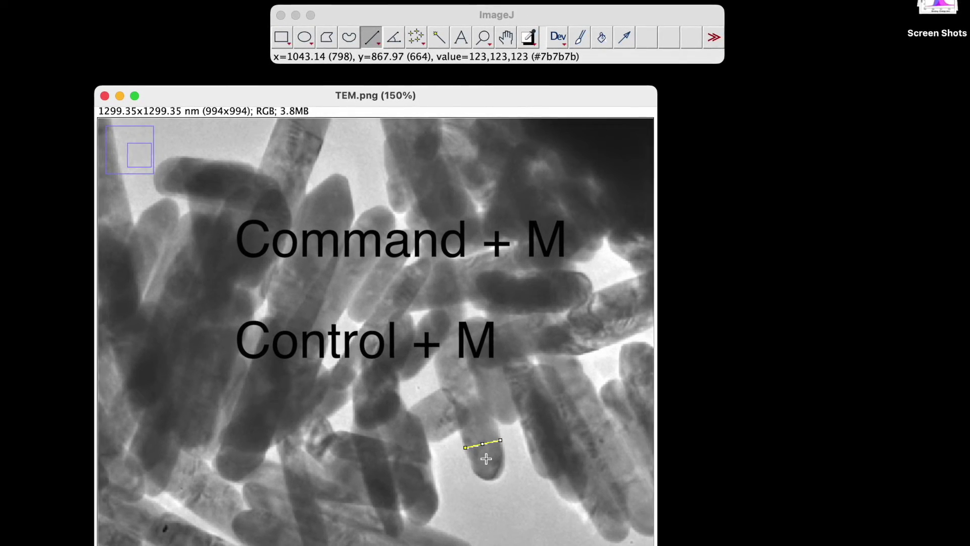
{"action": "key", "text": "super+m"}
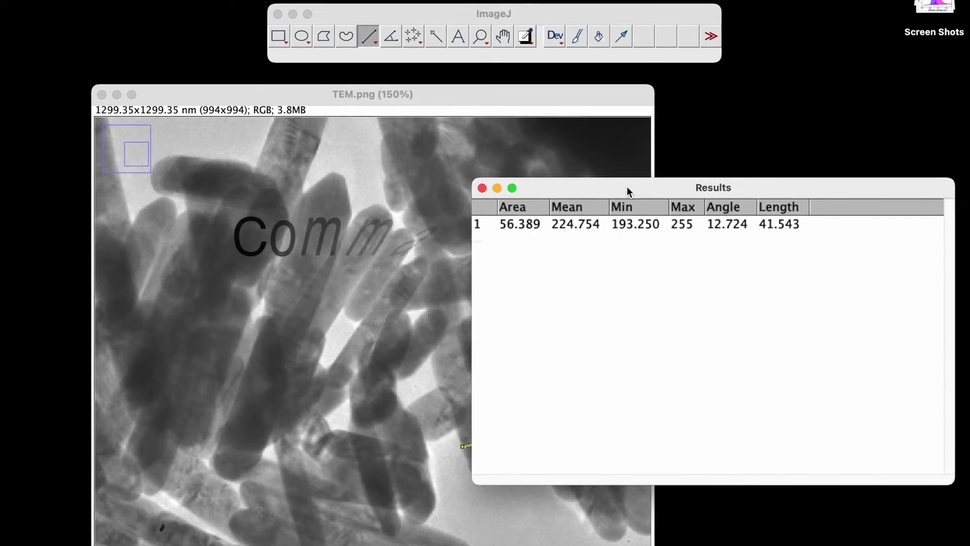
- Move the Results table right and the image window left to clear the rods
{"action": "left_click_drag", "start_coordinate": [627, 187], "coordinate": [734, 206]}
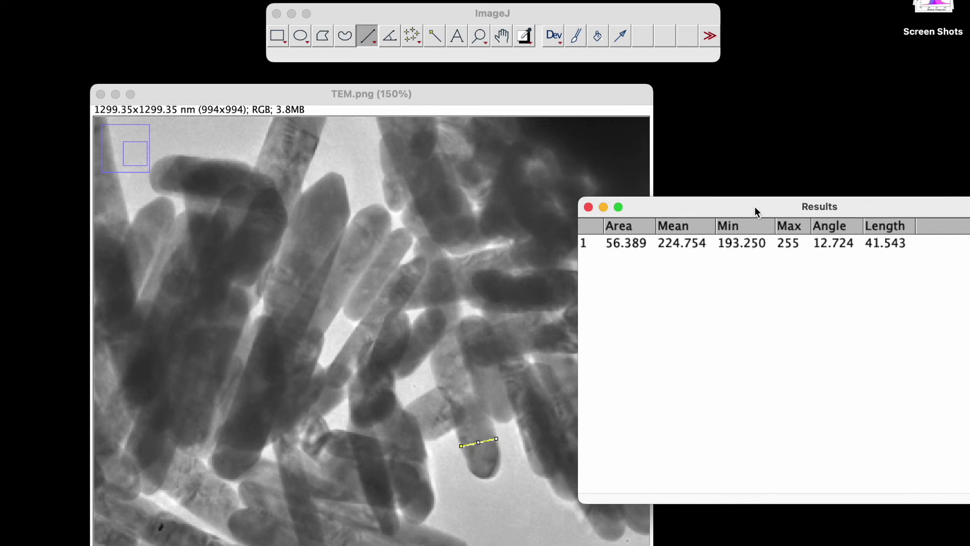
{"action": "left_click_drag", "start_coordinate": [755, 209], "coordinate": [787, 211]}
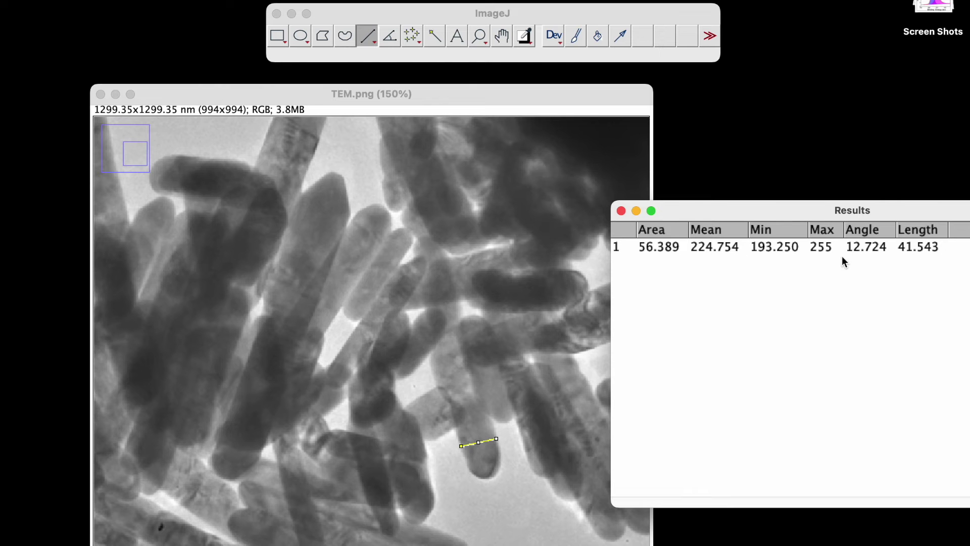
{"action": "left_click_drag", "start_coordinate": [462, 96], "coordinate": [395, 98]}
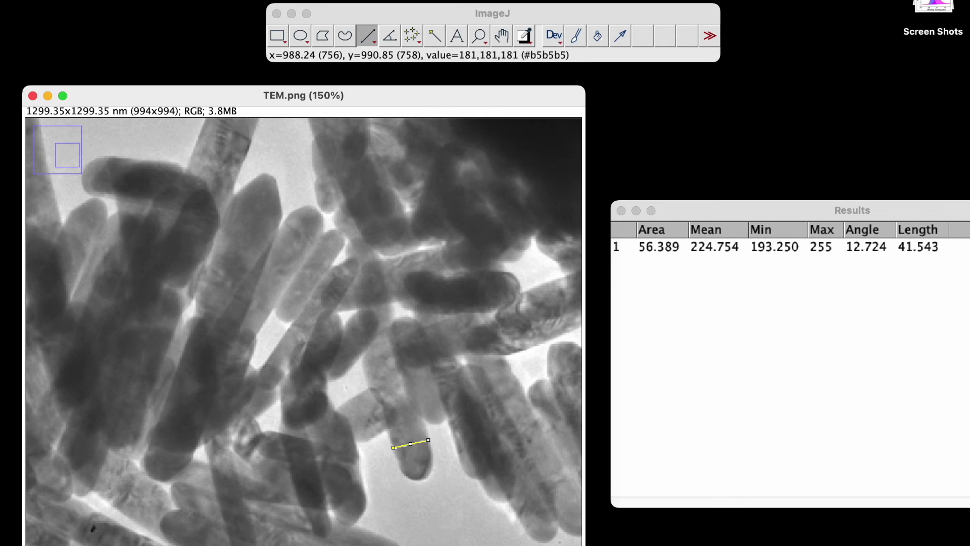
- Measure more rod diameters until Results holds 15 rows, ranging 28.936–62.881 nm
{"action": "left_click_drag", "start_coordinate": [367, 545], "coordinate": [378, 531]}
{"action": "key", "text": "m"}
{"action": "left_click_drag", "start_coordinate": [217, 497], "coordinate": [242, 490]}
{"action": "key", "text": "m"}
{"action": "key", "text": "m"}
{"action": "left_click_drag", "start_coordinate": [349, 321], "coordinate": [374, 341]}
{"action": "left_click_drag", "start_coordinate": [281, 229], "coordinate": [314, 250]}
{"action": "left_click_drag", "start_coordinate": [357, 397], "coordinate": [378, 434]}
{"action": "left_click_drag", "start_coordinate": [198, 138], "coordinate": [248, 154]}
{"action": "left_click_drag", "start_coordinate": [186, 349], "coordinate": [229, 362]}
{"action": "key", "text": "m"}
{"action": "left_click_drag", "start_coordinate": [123, 515], "coordinate": [150, 479]}
{"action": "key", "text": "m"}
{"action": "left_click_drag", "start_coordinate": [516, 379], "coordinate": [483, 397]}
{"action": "key", "text": "m"}
{"action": "left_click_drag", "start_coordinate": [62, 231], "coordinate": [92, 245]}
{"action": "key", "text": "m"}
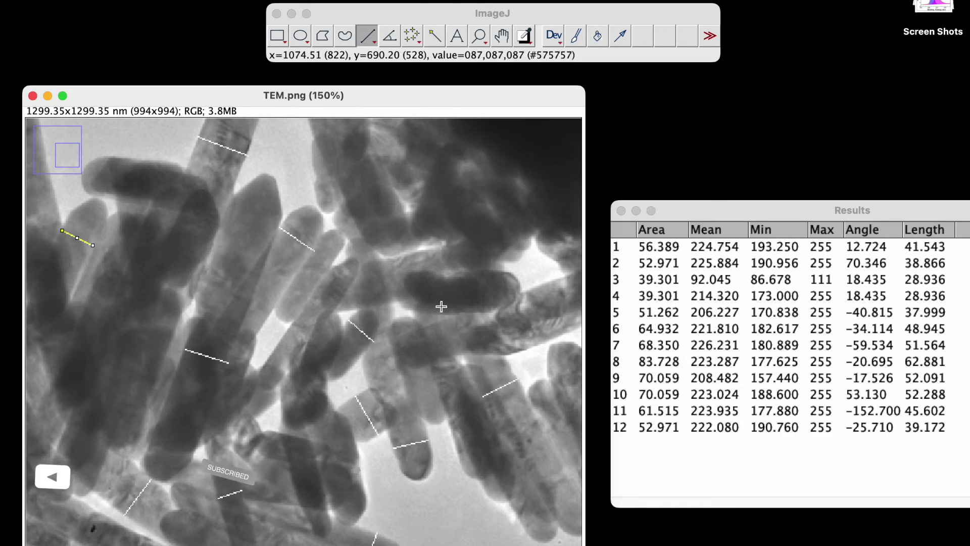
{"action": "left_click_drag", "start_coordinate": [467, 273], "coordinate": [467, 306]}
{"action": "key", "text": "m"}
{"action": "left_click_drag", "start_coordinate": [406, 391], "coordinate": [438, 383]}
{"action": "left_click_drag", "start_coordinate": [728, 210], "coordinate": [622, 214]}
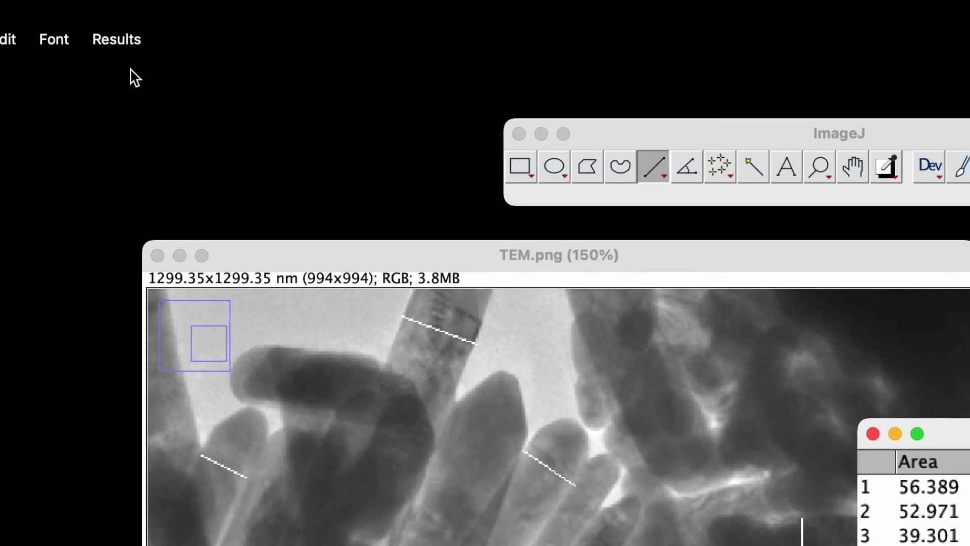
- Summarize the Results: mean 42.373 nm, SD 9.793, min 28.936, max 62.881
{"action": "left_click", "coordinate": [113, 35]}
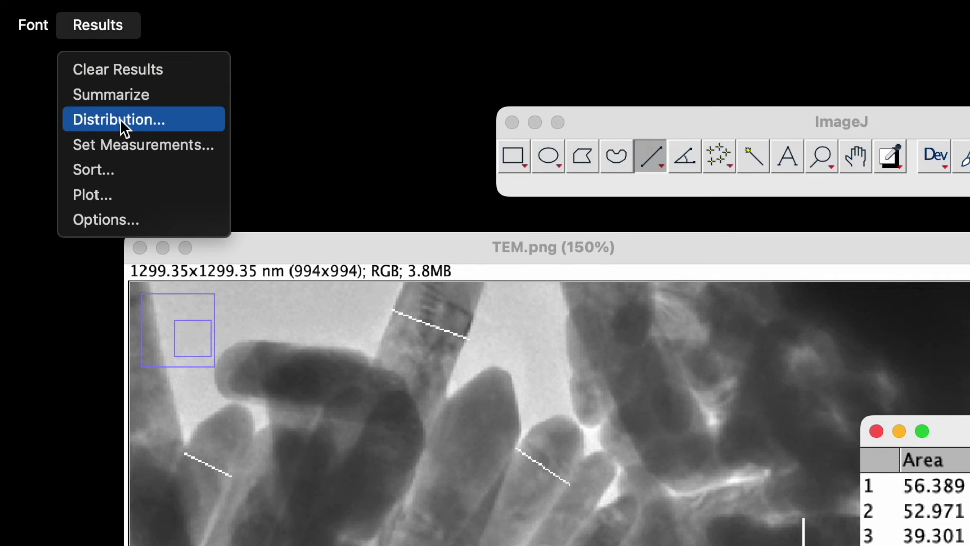
{"action": "left_click", "coordinate": [120, 93]}
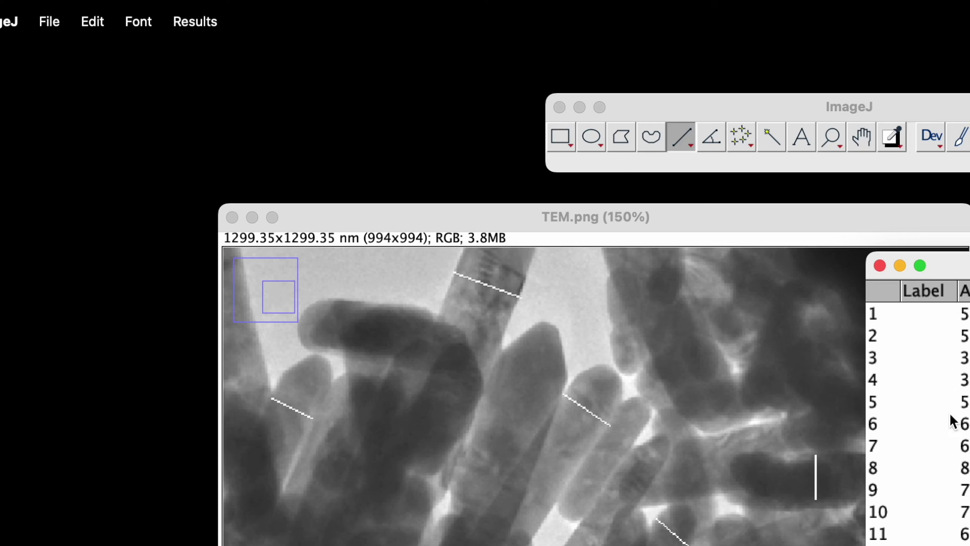
{"action": "left_click", "coordinate": [51, 20]}
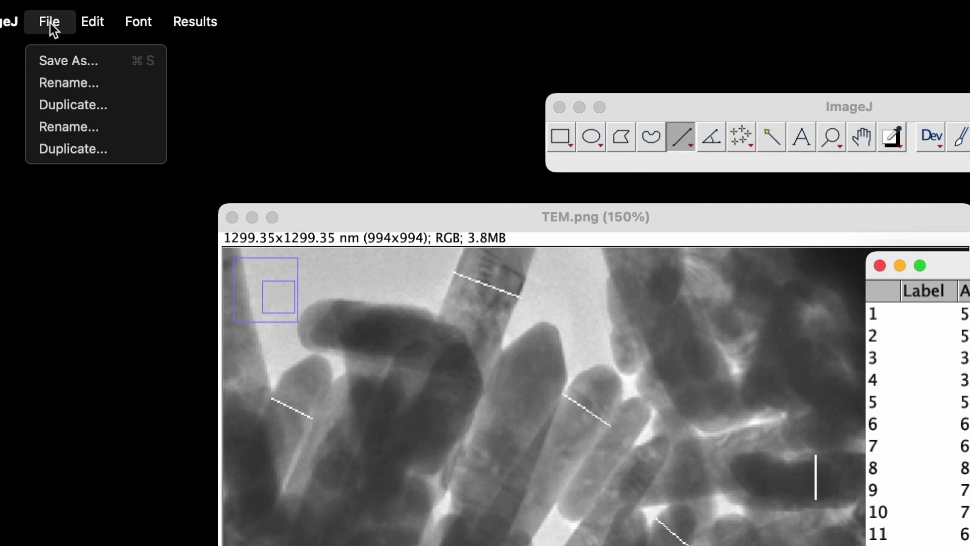
- Save the Results table as As.csv on the Desktop
{"action": "left_click", "coordinate": [58, 61]}
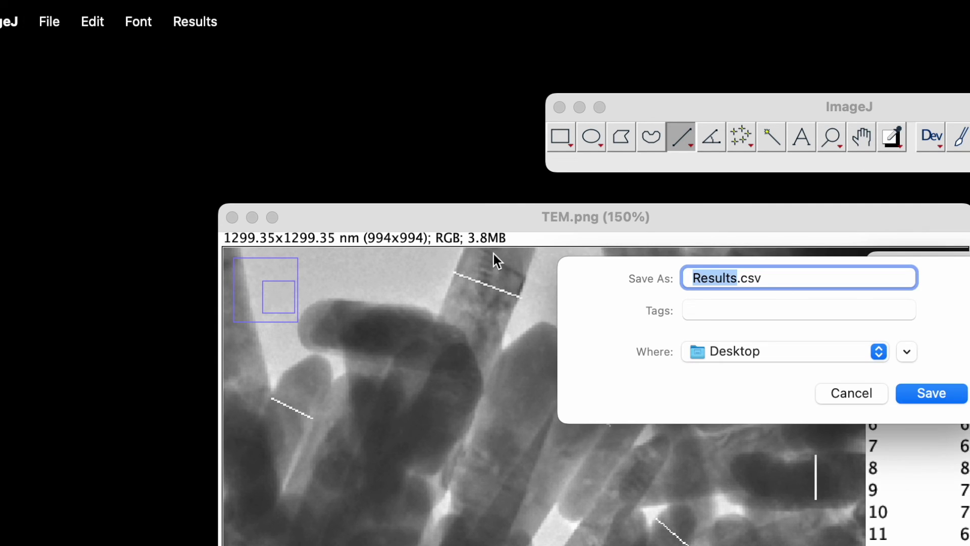
{"action": "key", "text": "Right"}
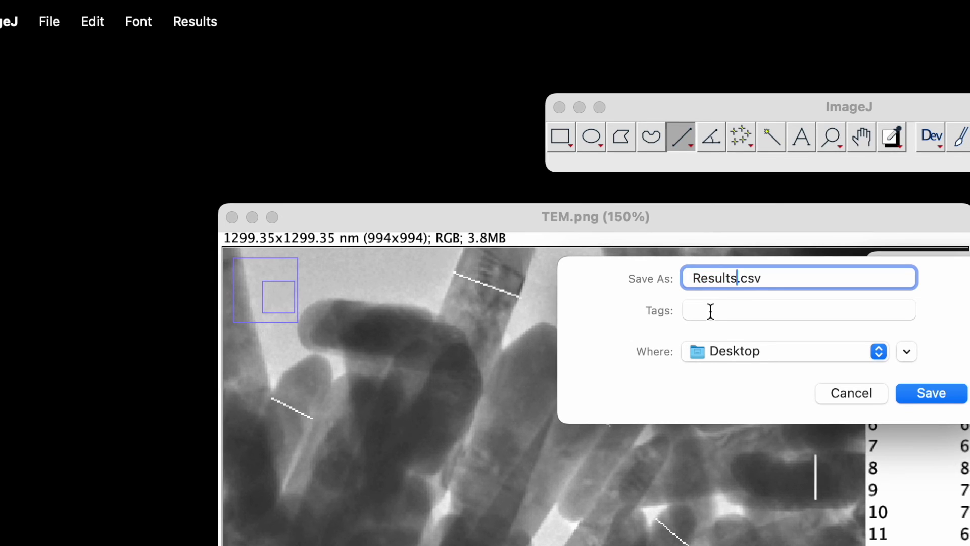
{"action": "key", "text": "BackSpace"}
{"action": "key", "text": "BackSpace"}
{"action": "key", "text": "BackSpace"}
{"action": "key", "text": "BackSpace"}
{"action": "key", "text": "BackSpace"}
{"action": "key", "text": "BackSpace"}
{"action": "key", "text": "BackSpace"}
{"action": "type", "text": "As"}
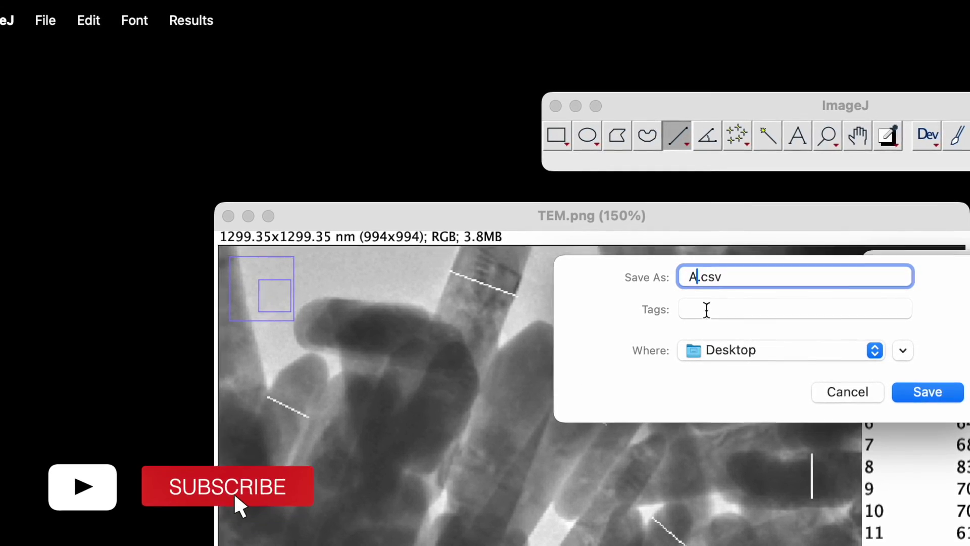
{"action": "left_click", "coordinate": [721, 351]}
{"action": "left_click", "coordinate": [728, 350]}
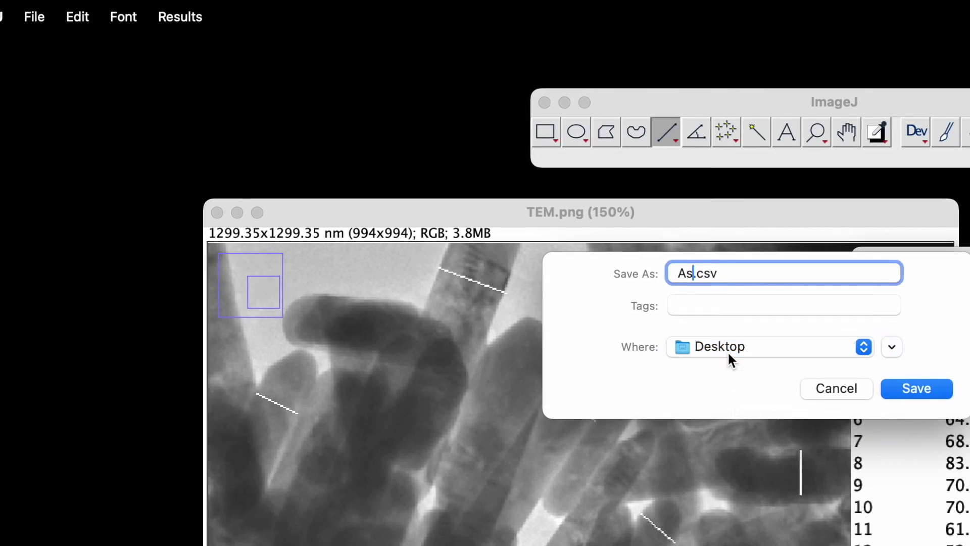
{"action": "left_click", "coordinate": [917, 388]}
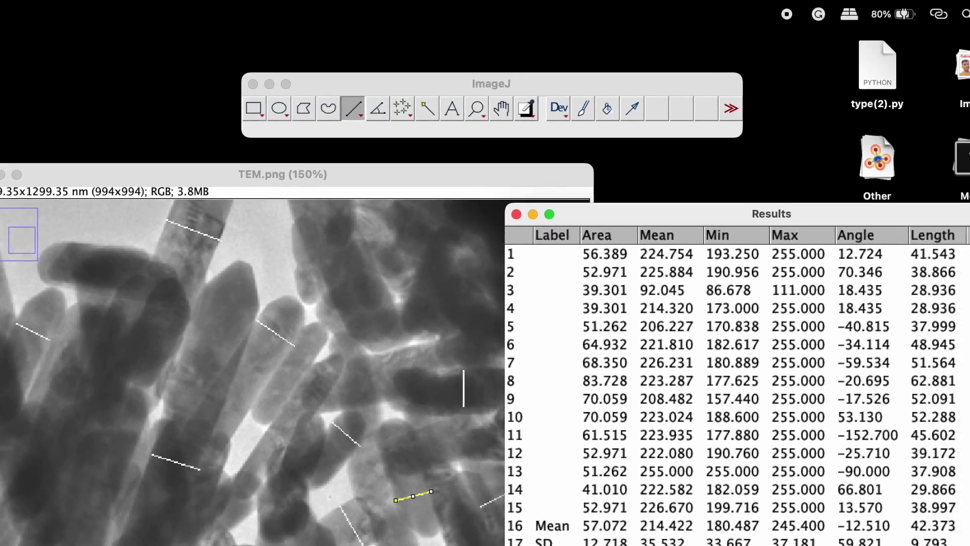
- Open the saved As.csv in Microsoft Excel
{"action": "left_click", "coordinate": [943, 423]}
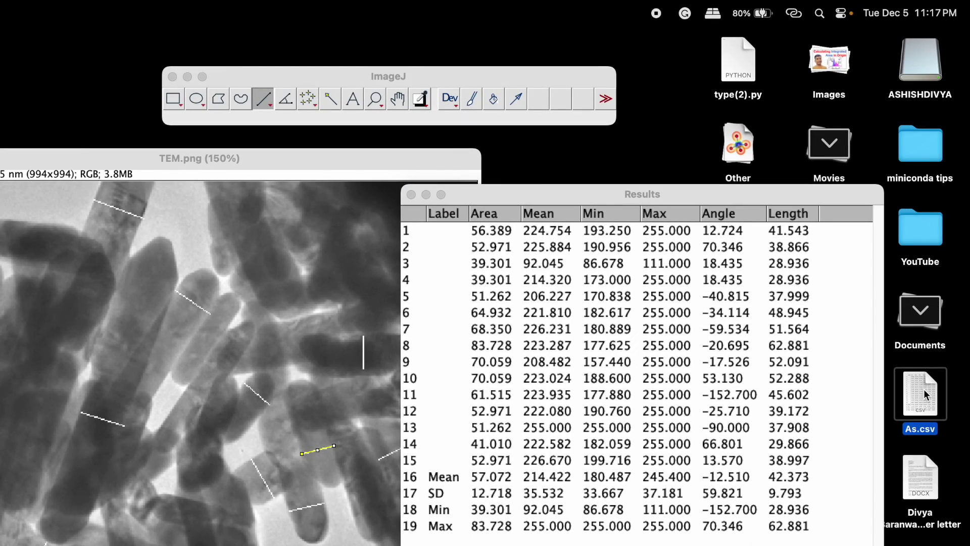
{"action": "right_click", "coordinate": [927, 395]}
{"action": "mouse_move", "coordinate": [904, 414]}
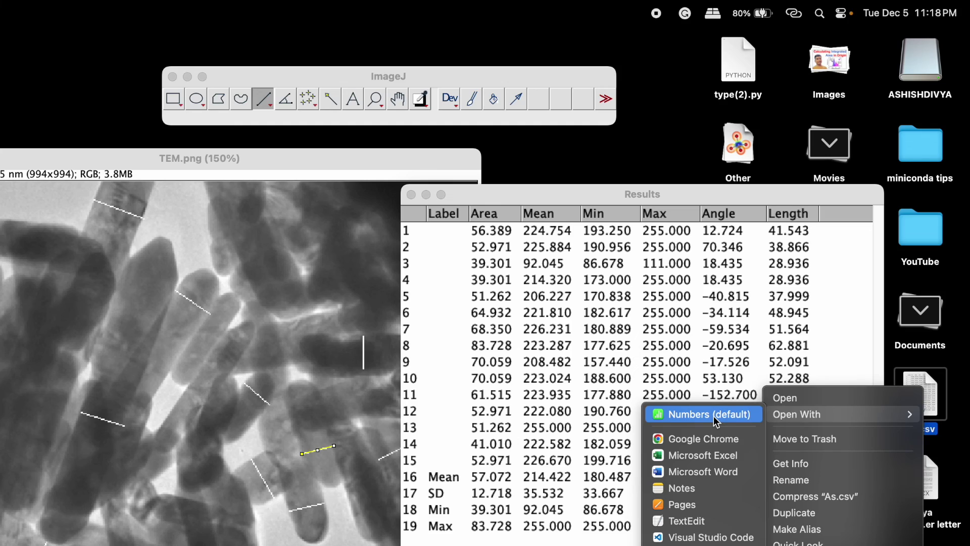
{"action": "left_click", "coordinate": [716, 457]}
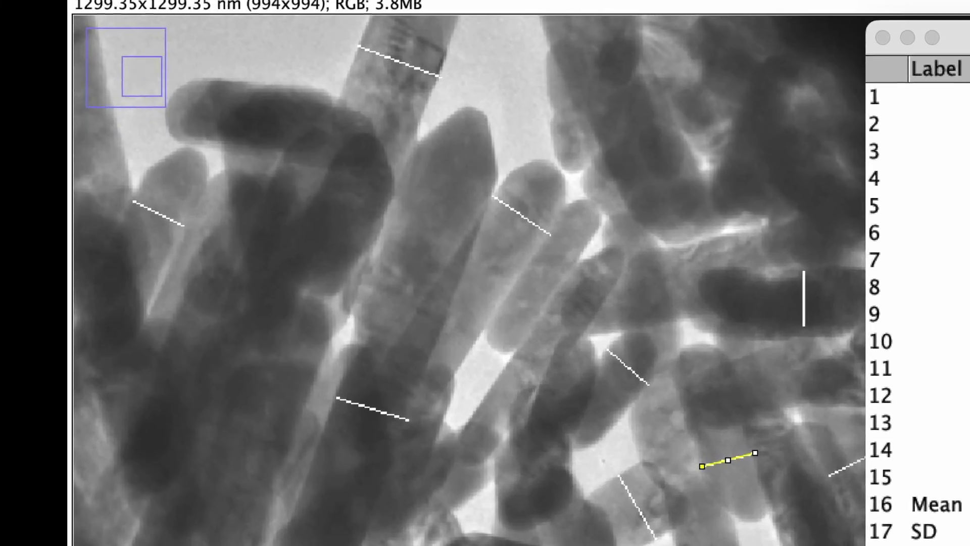